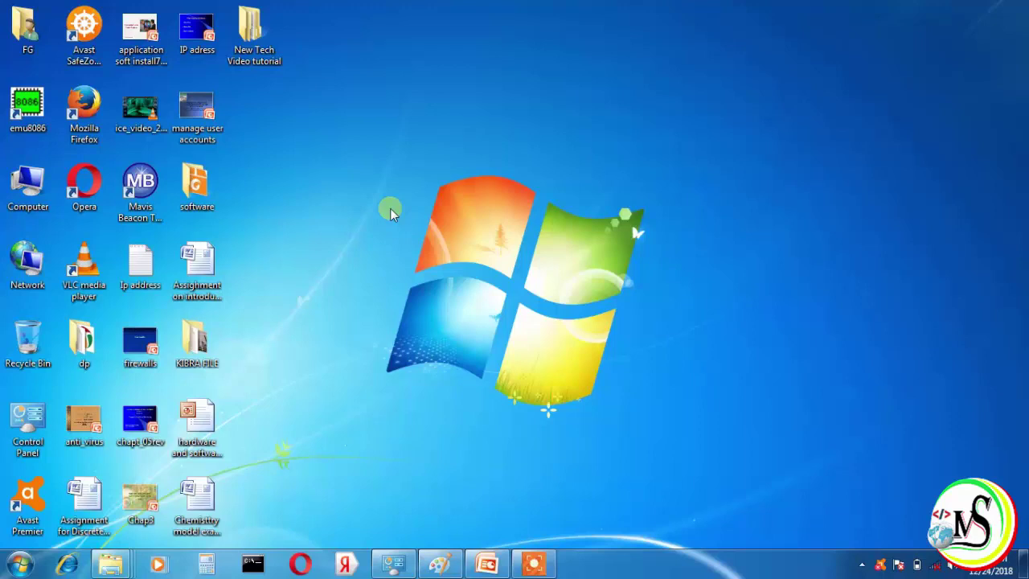
Browse the contents of the first folder on Local Disk (D:), then minimize its window
{"action": "key", "text": "super+e"}
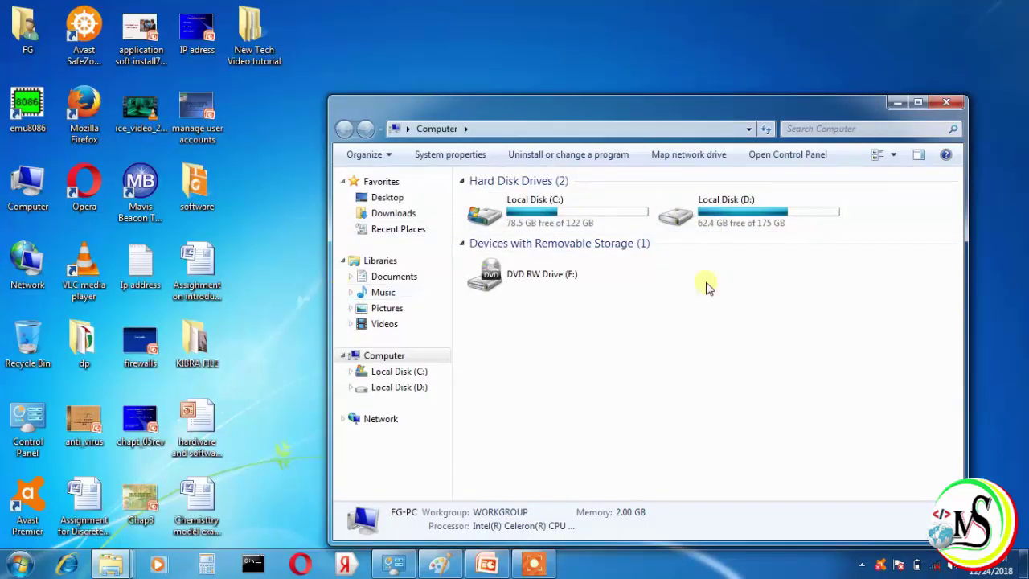
{"action": "double_click", "coordinate": [744, 218]}
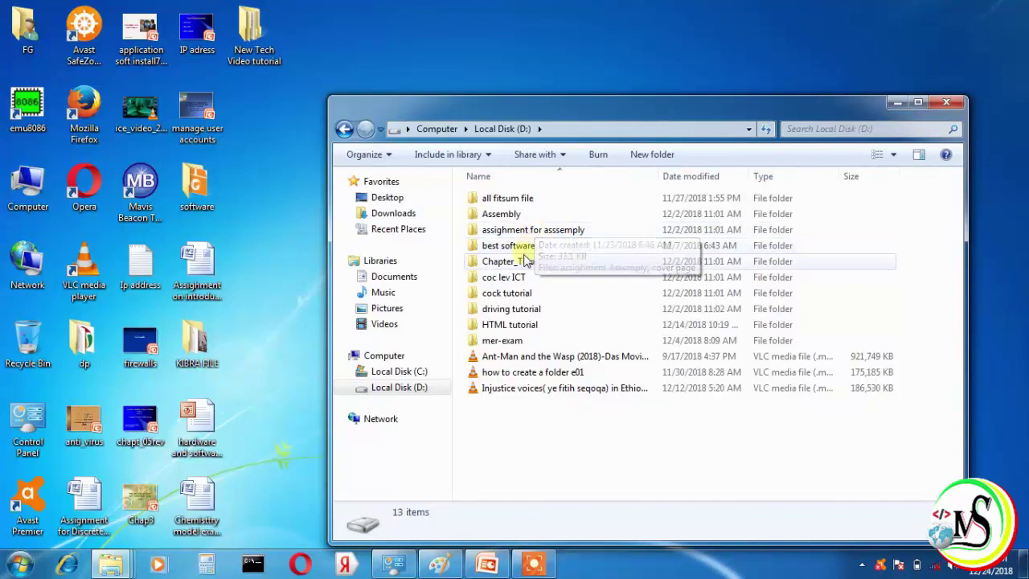
{"action": "double_click", "coordinate": [513, 199]}
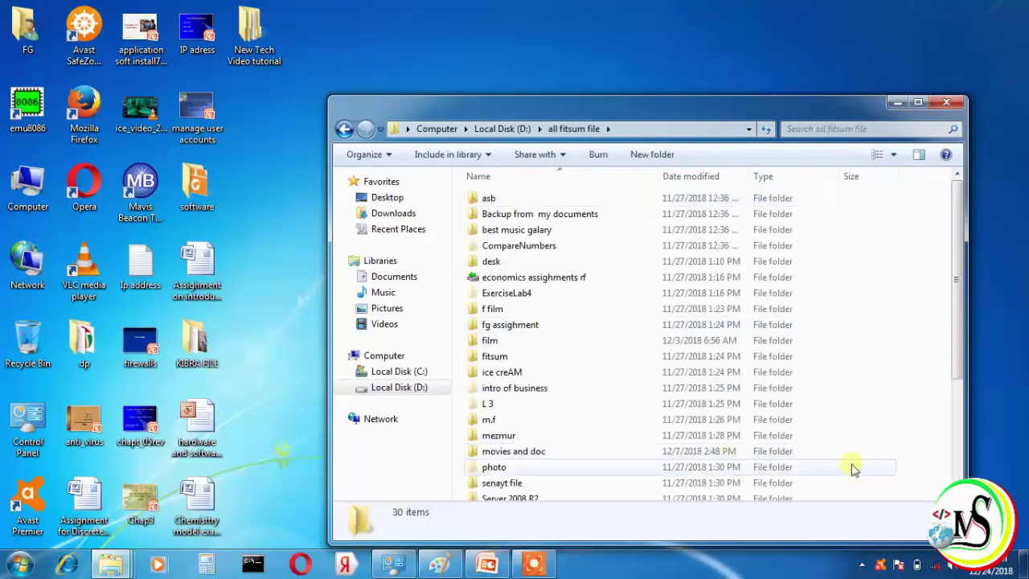
{"action": "scroll", "coordinate": [715, 340], "scroll_direction": "down", "scroll_amount": 2}
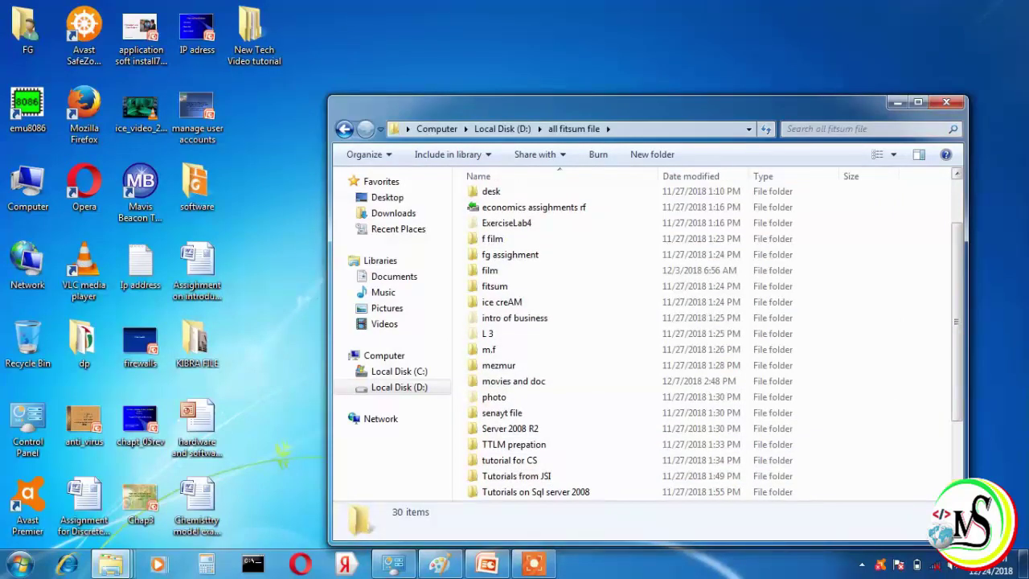
{"action": "scroll", "coordinate": [716, 340], "scroll_direction": "down", "scroll_amount": 2}
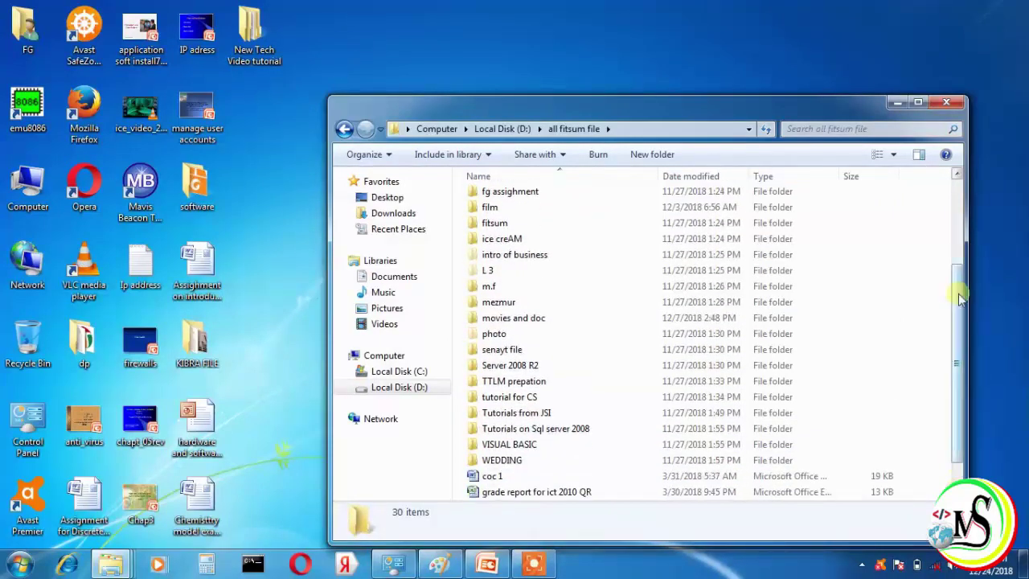
{"action": "left_click", "coordinate": [956, 217]}
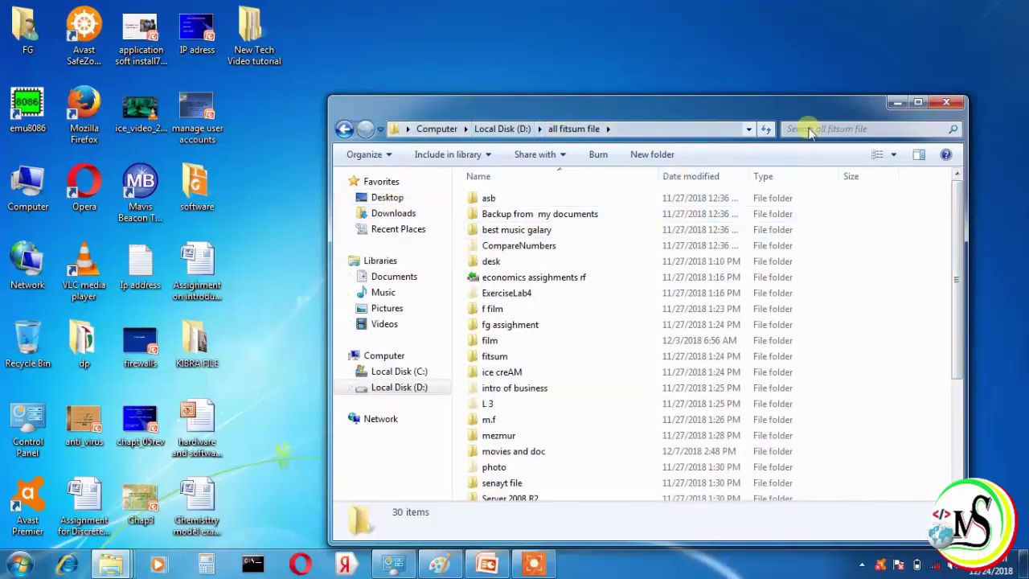
{"action": "left_click", "coordinate": [895, 102]}
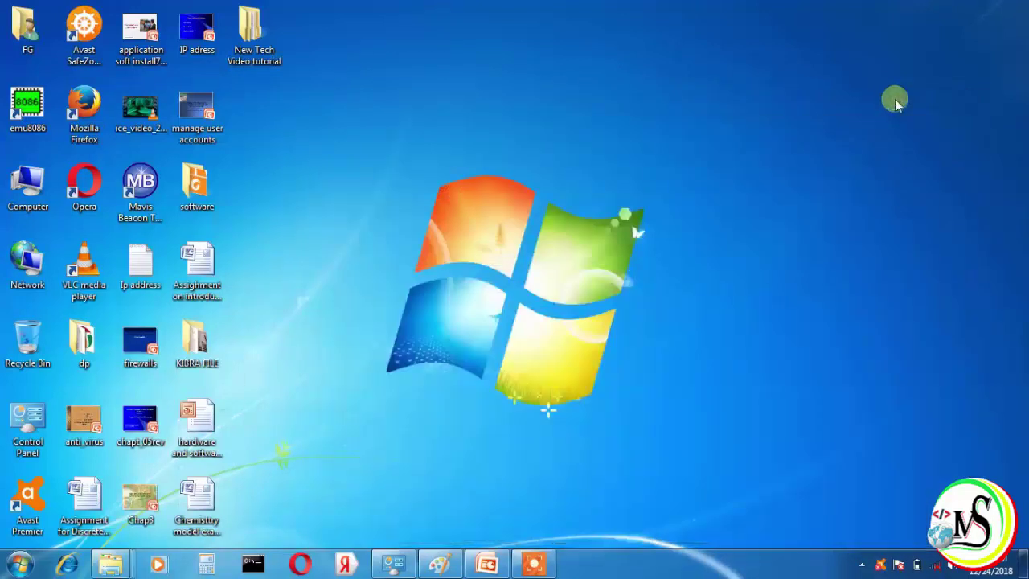
{"action": "left_click", "coordinate": [551, 567]}
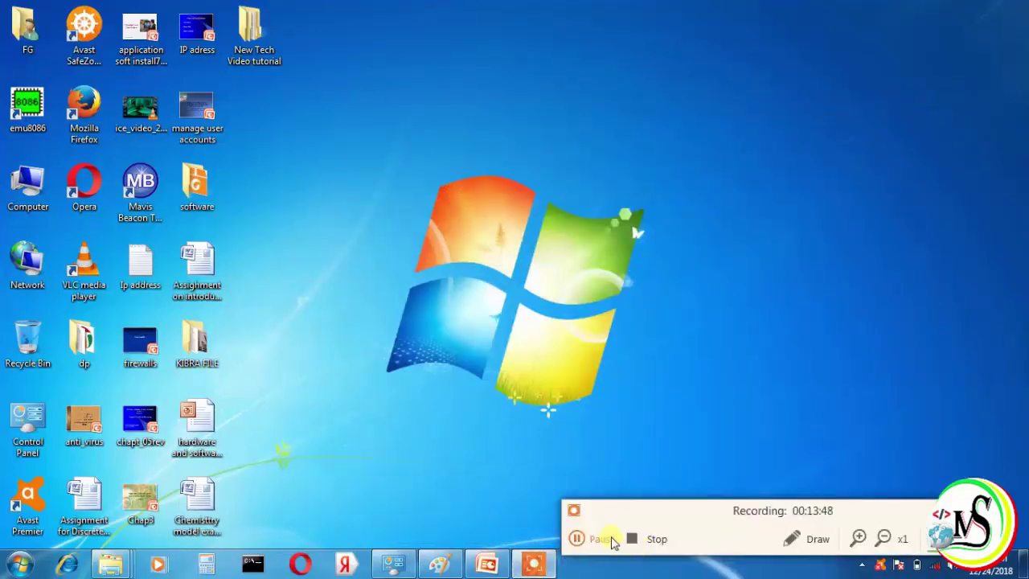
{"action": "left_click", "coordinate": [579, 538]}
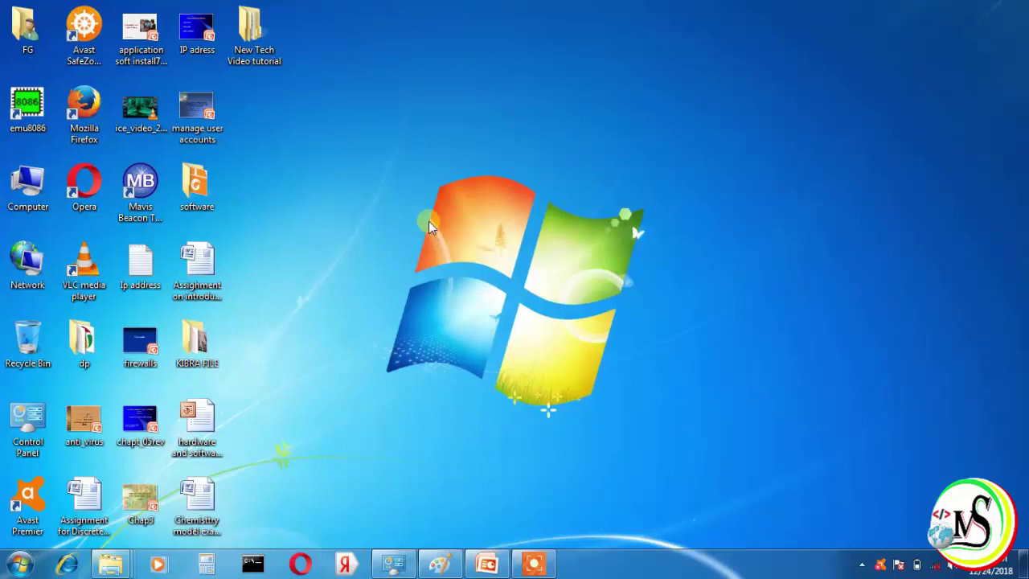
Open the software folder on the desktop and display its contents as medium icons
{"action": "double_click", "coordinate": [200, 188]}
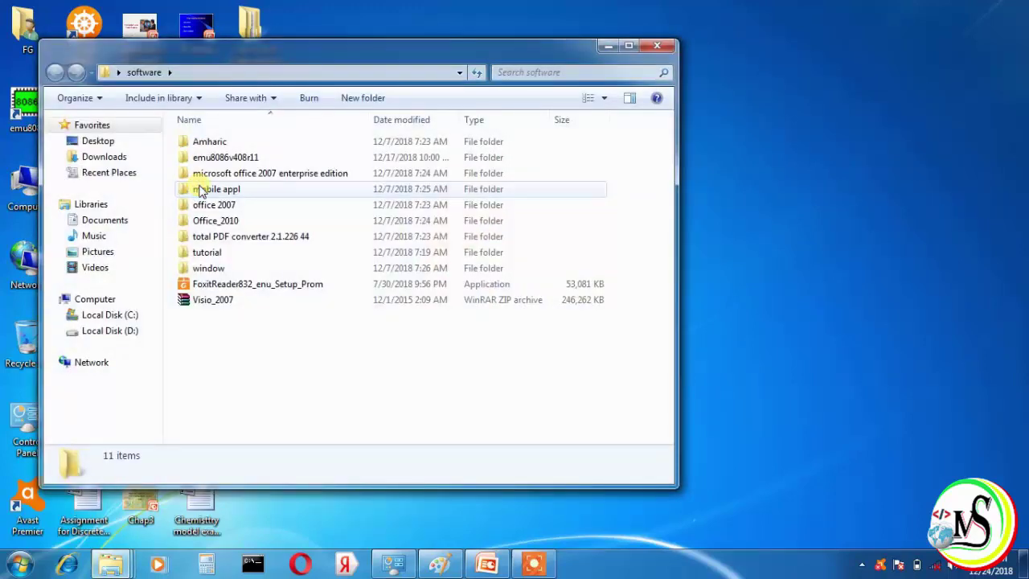
{"action": "left_click_drag", "start_coordinate": [410, 45], "coordinate": [655, 58]}
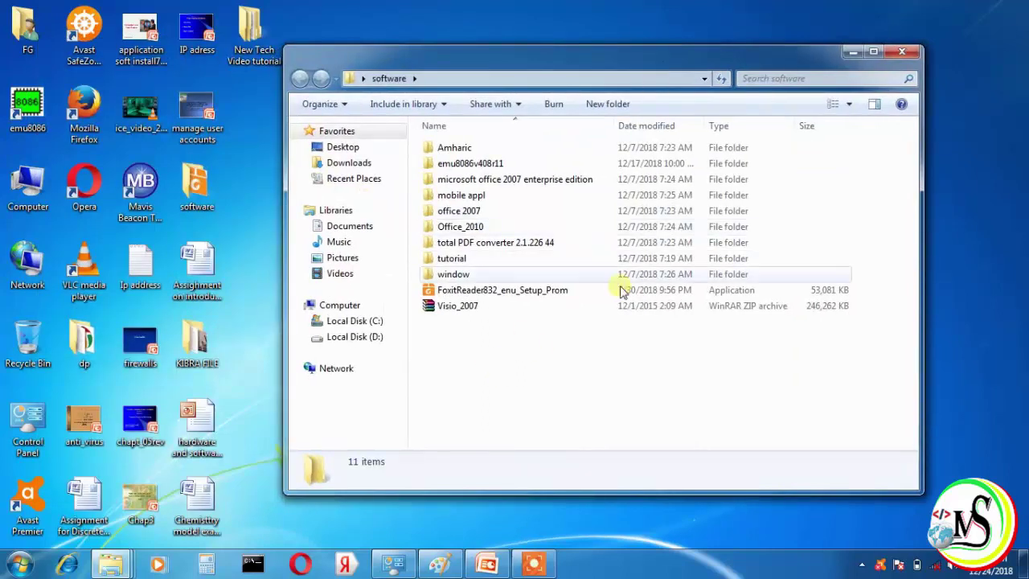
{"action": "left_click", "coordinate": [849, 104]}
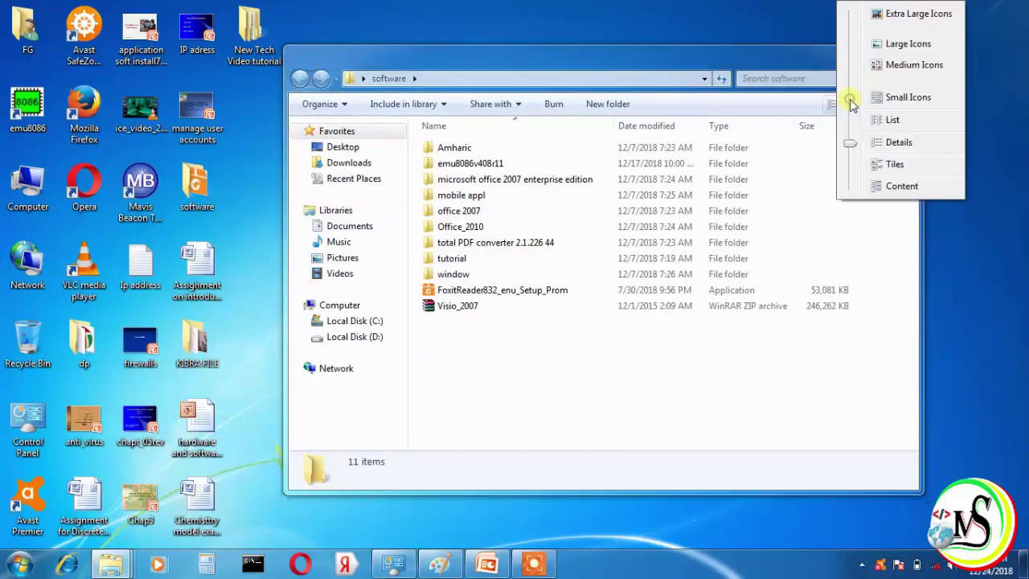
{"action": "left_click", "coordinate": [904, 65]}
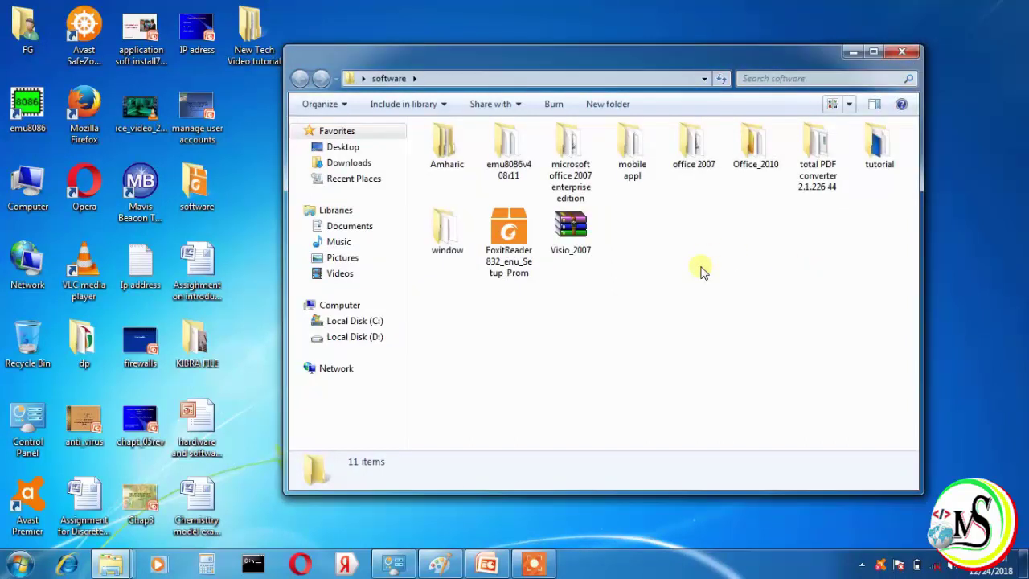
Open the office 2007 folder inside the software folder and maximize its window
{"action": "mouse_move", "coordinate": [581, 197]}
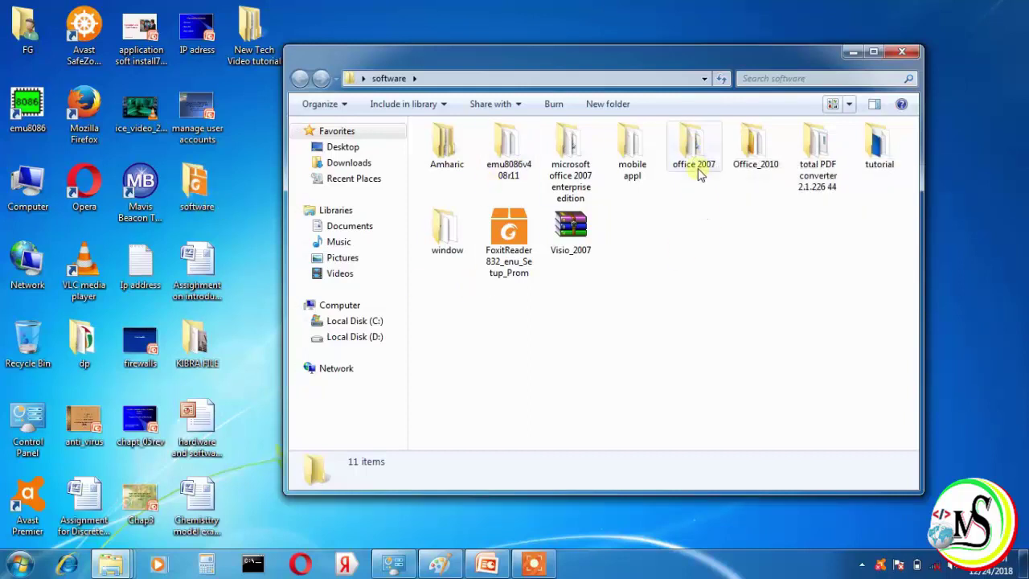
{"action": "mouse_move", "coordinate": [696, 156]}
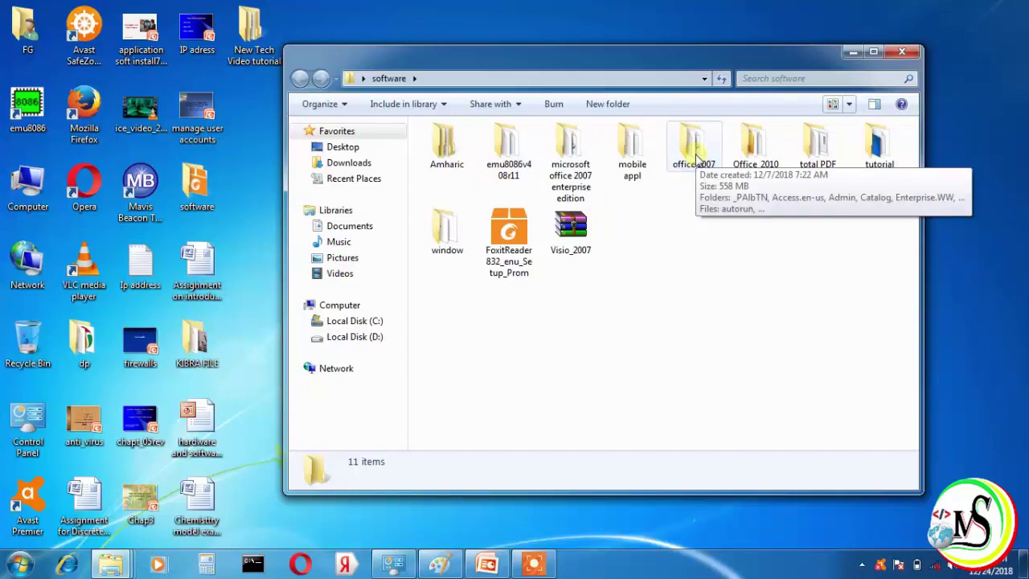
{"action": "left_click", "coordinate": [696, 153]}
{"action": "double_click", "coordinate": [696, 153]}
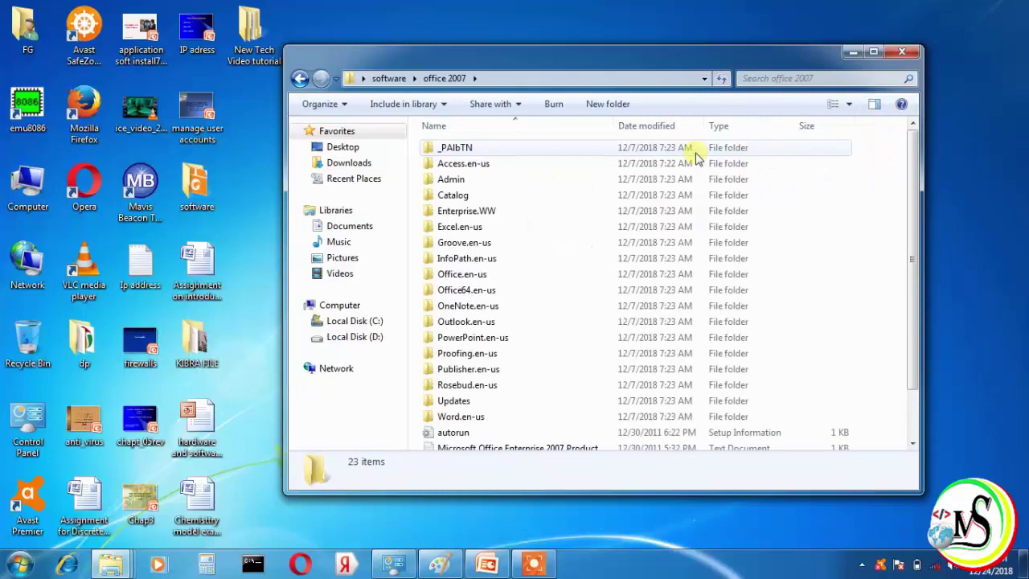
{"action": "left_click", "coordinate": [875, 52]}
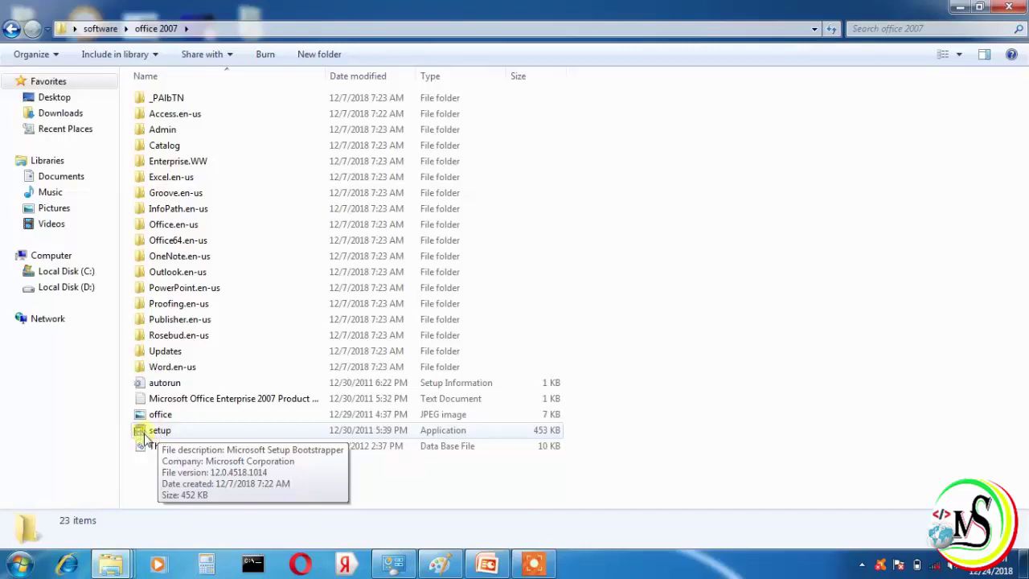
Run the Office 2007 setup with Add or Remove Features, keep the default installation options, and close the wizard once configuration completes
{"action": "double_click", "coordinate": [175, 434]}
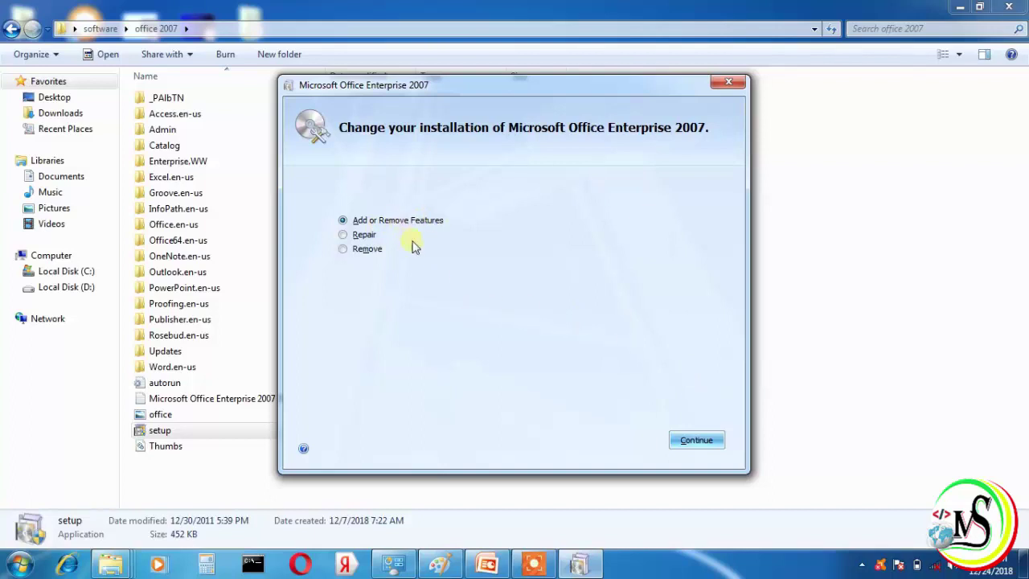
{"action": "left_click", "coordinate": [700, 440]}
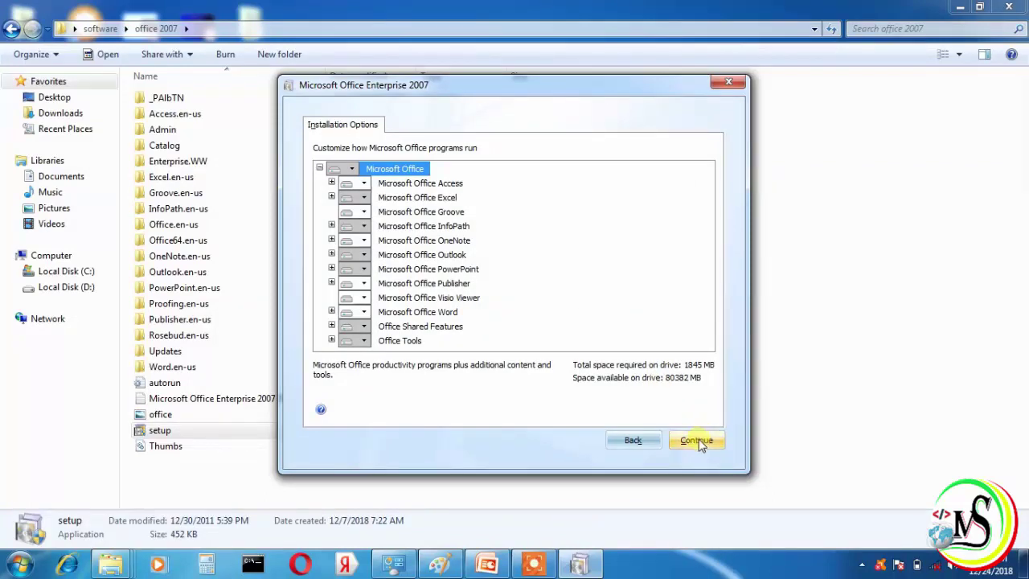
{"action": "left_click", "coordinate": [696, 441]}
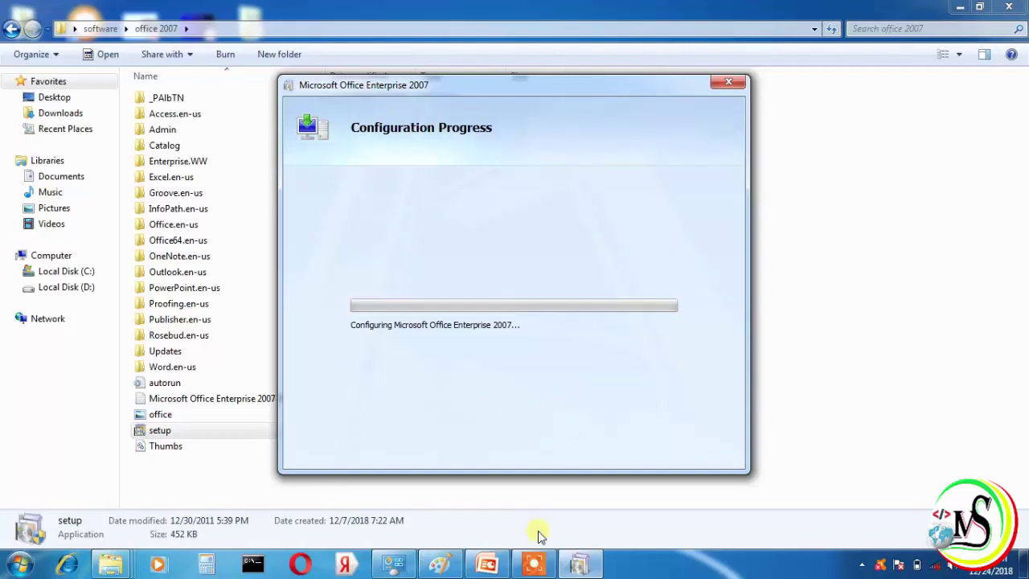
{"action": "mouse_move", "coordinate": [535, 567]}
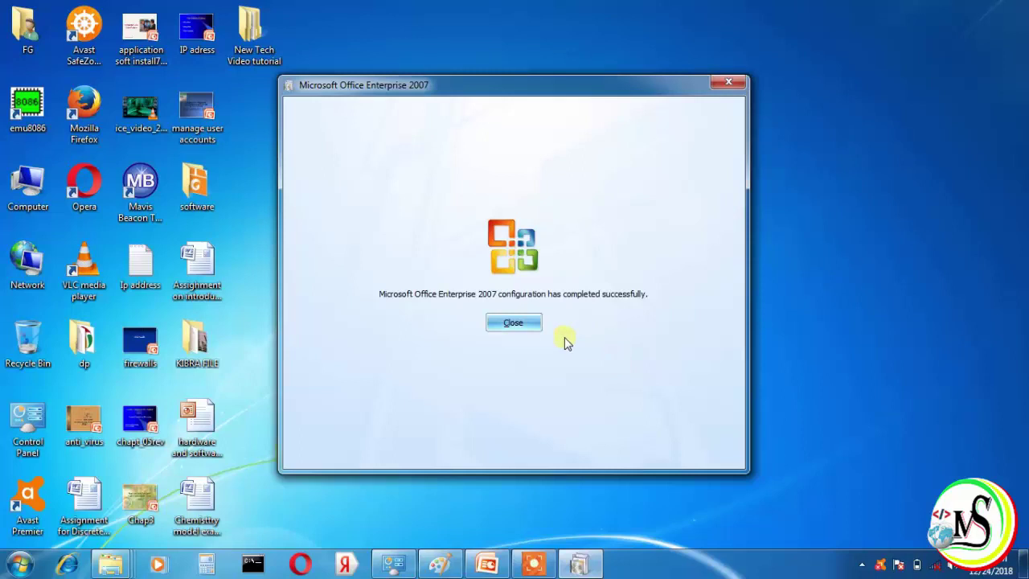
{"action": "left_click", "coordinate": [525, 329]}
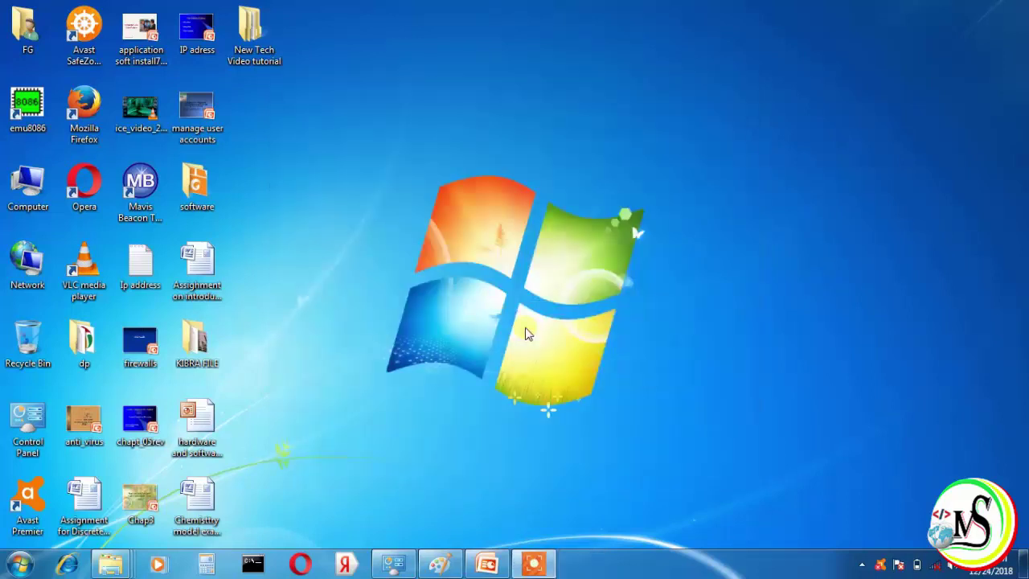
Check which Microsoft Office 2007 programs are installed among all programs on the computer
{"action": "left_click", "coordinate": [425, 381]}
{"action": "left_click", "coordinate": [26, 568]}
{"action": "left_click", "coordinate": [74, 496]}
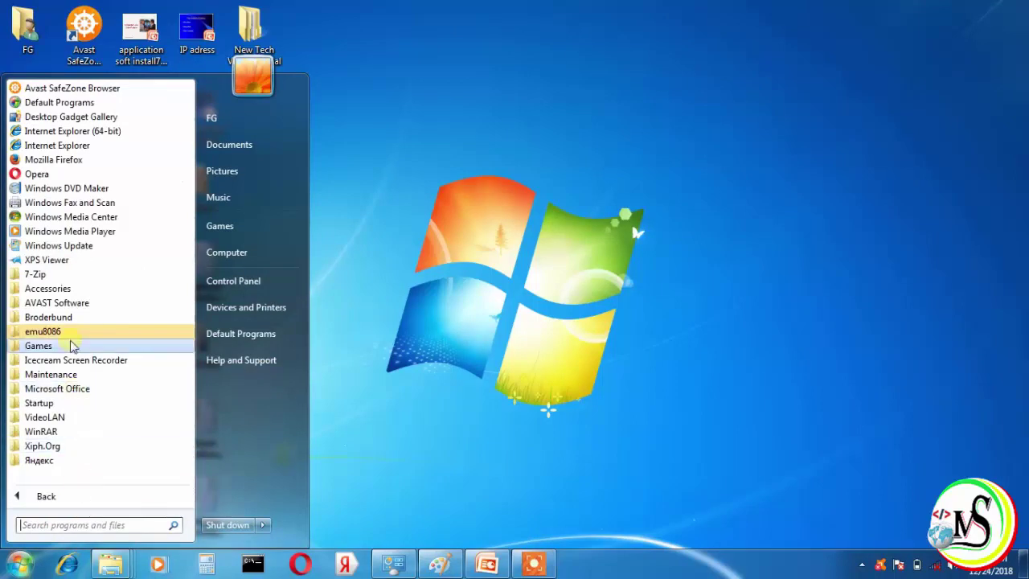
{"action": "left_click", "coordinate": [78, 389]}
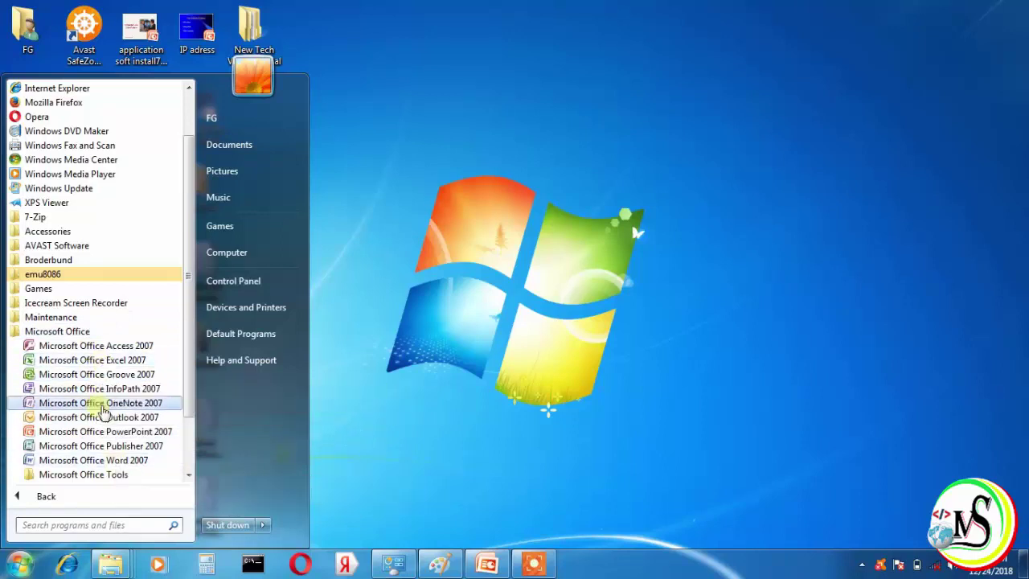
{"action": "left_click", "coordinate": [482, 368]}
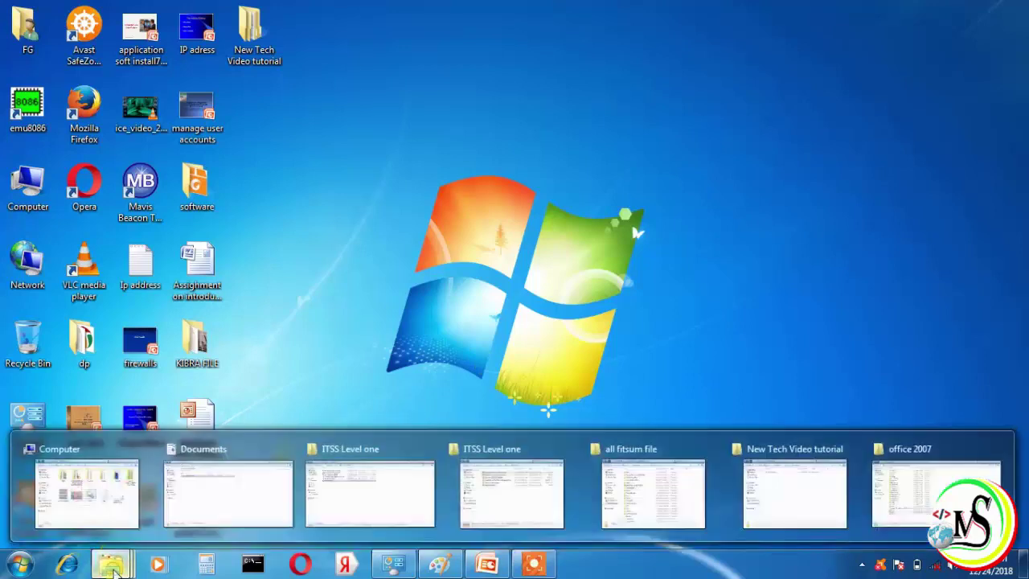
Launch the FoxitReader832_enu_Setup_Prom installer from the software folder on the desktop
{"action": "double_click", "coordinate": [211, 191]}
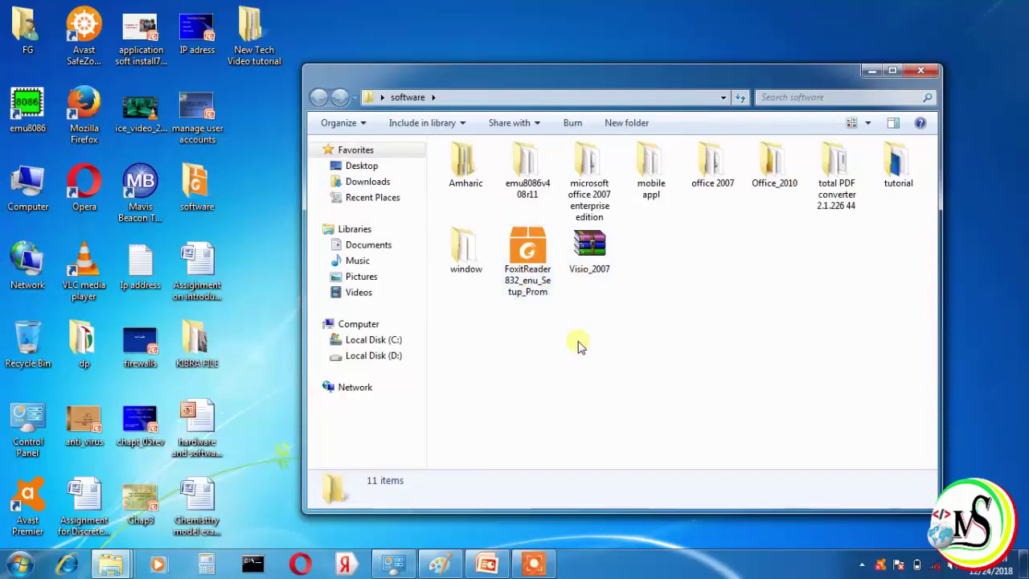
{"action": "left_click", "coordinate": [527, 250]}
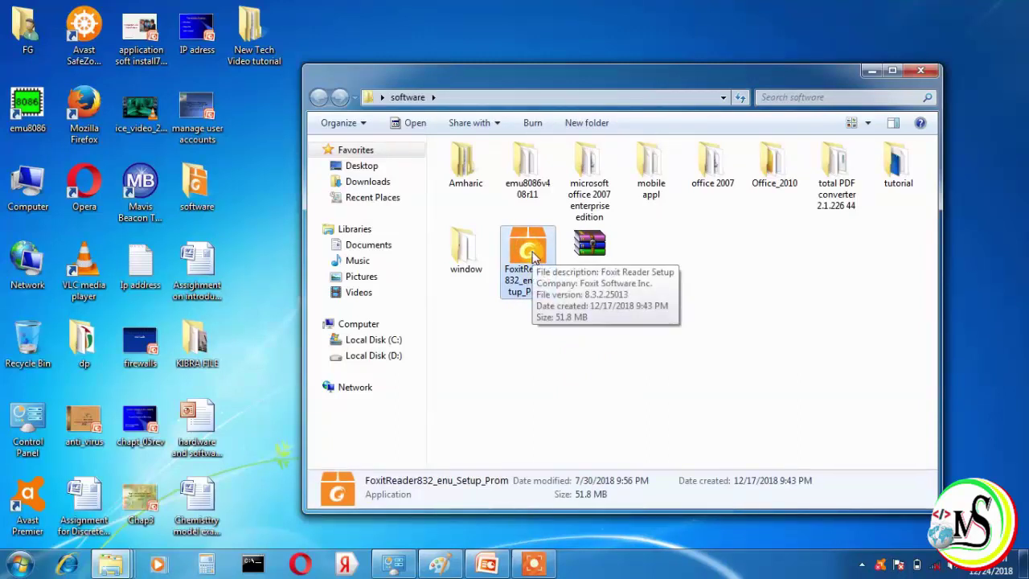
{"action": "double_click", "coordinate": [532, 256]}
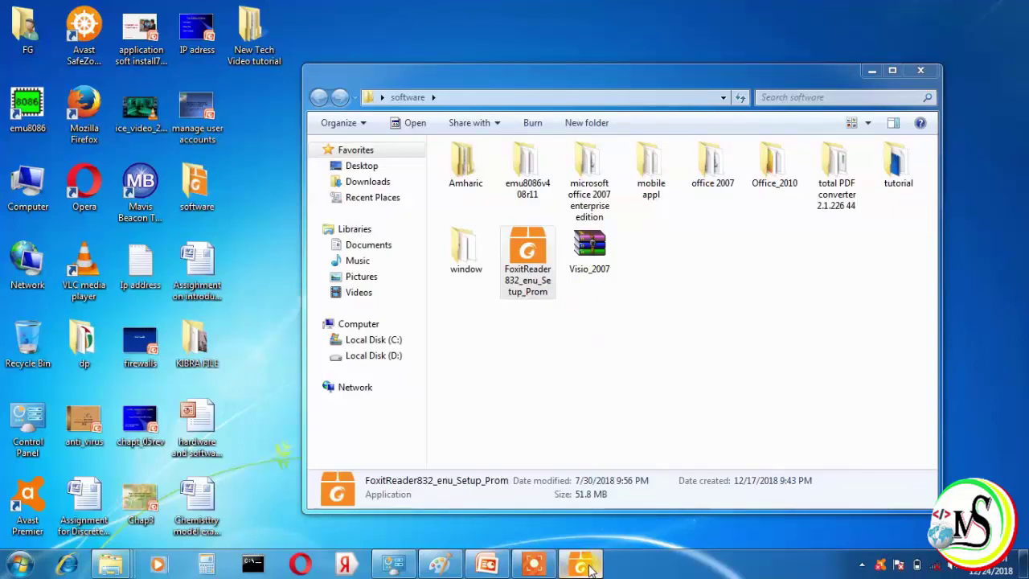
Minimize the software folder window, refresh the desktop, and bring the Foxit Reader setup wizard to the front
{"action": "left_click", "coordinate": [871, 71]}
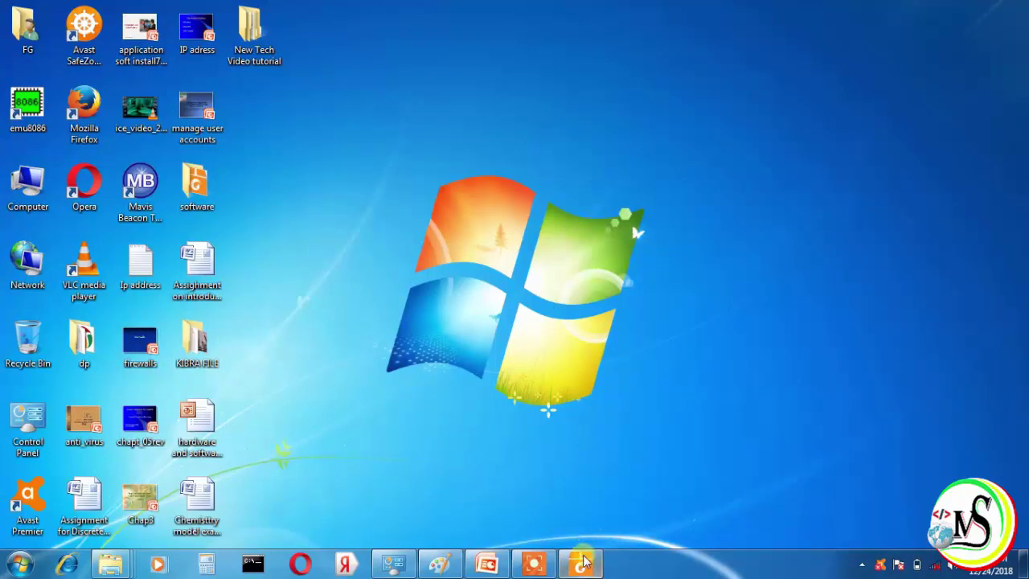
{"action": "right_click", "coordinate": [595, 294]}
{"action": "mouse_move", "coordinate": [610, 308]}
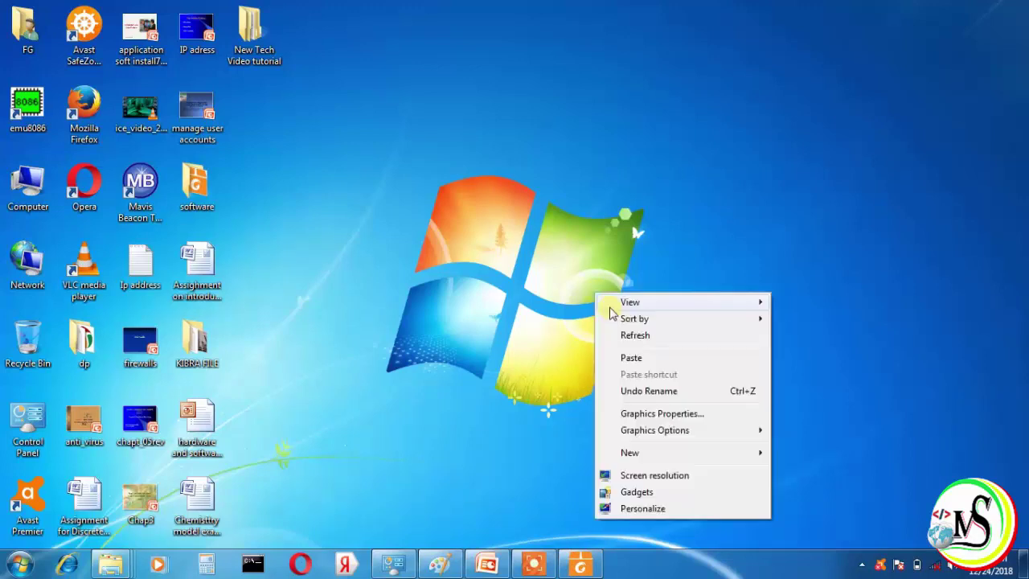
{"action": "left_click", "coordinate": [632, 341]}
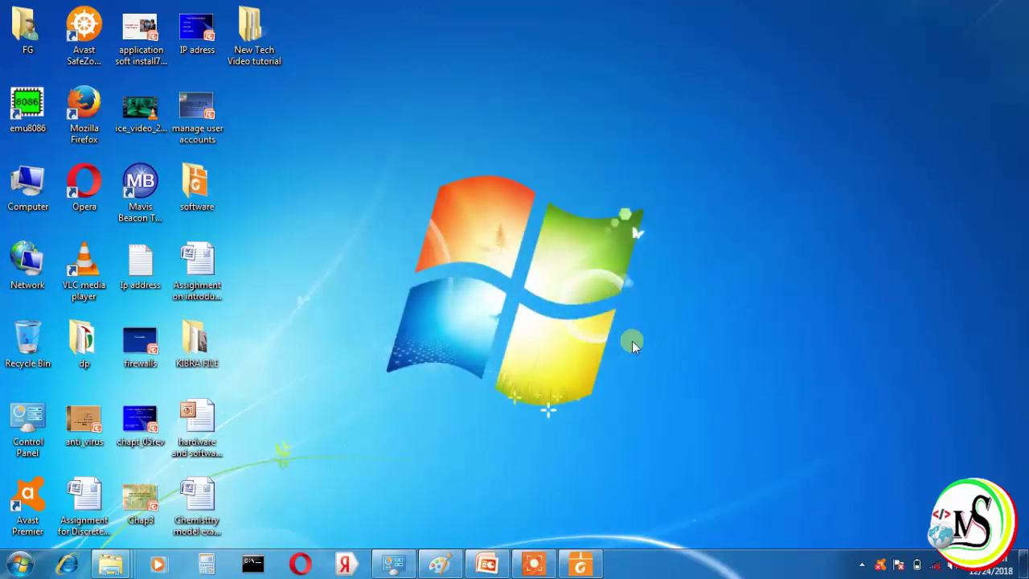
{"action": "left_click", "coordinate": [580, 562]}
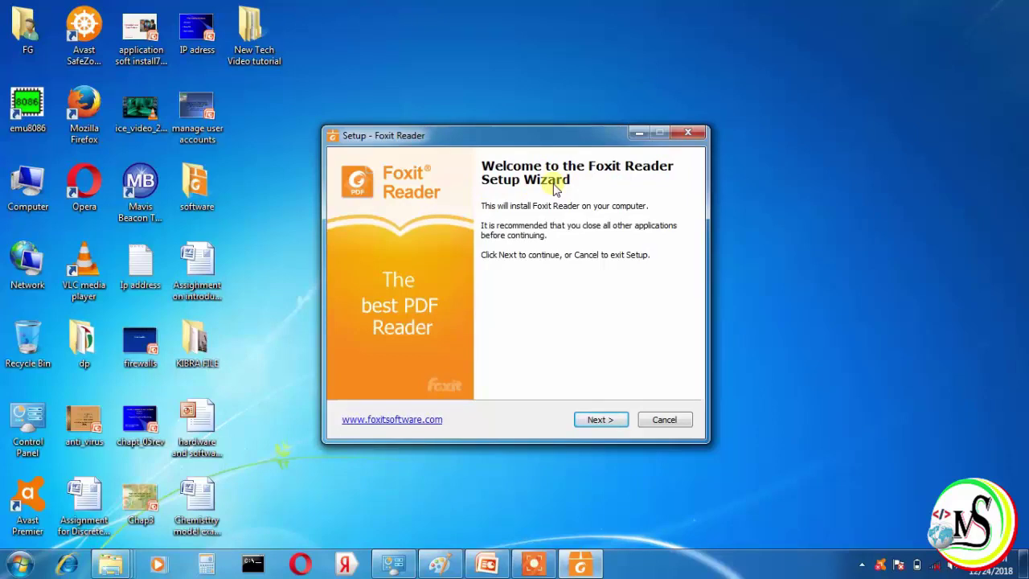
Accept the Foxit Reader license agreement and continue to the destination location page
{"action": "left_click", "coordinate": [599, 420]}
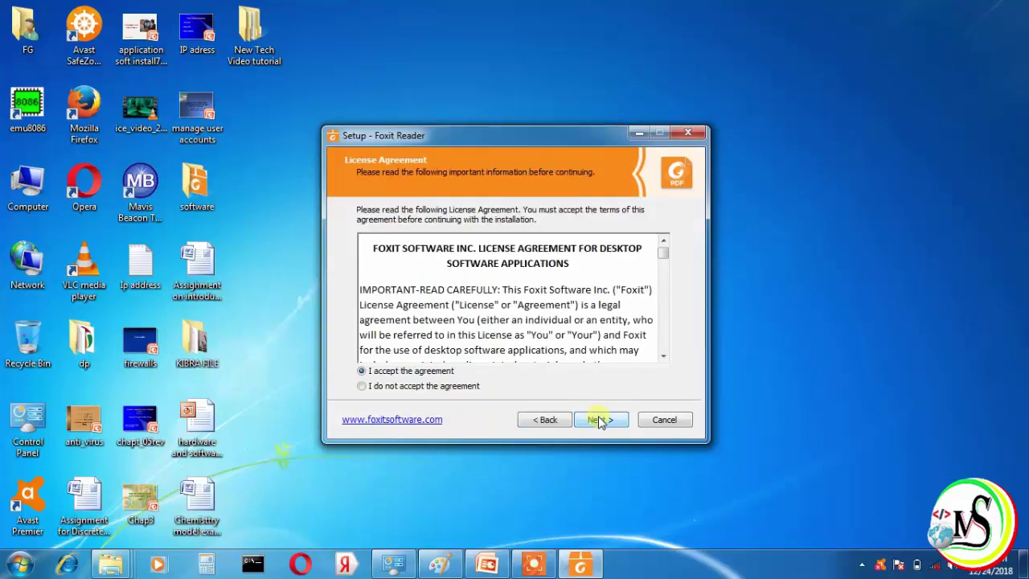
{"action": "left_click", "coordinate": [364, 387]}
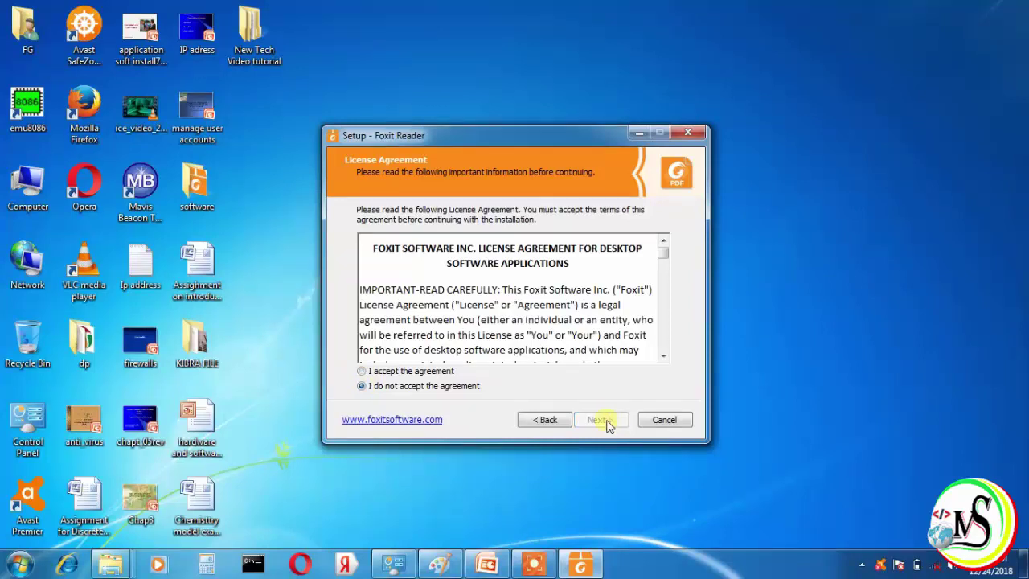
{"action": "left_click", "coordinate": [392, 373]}
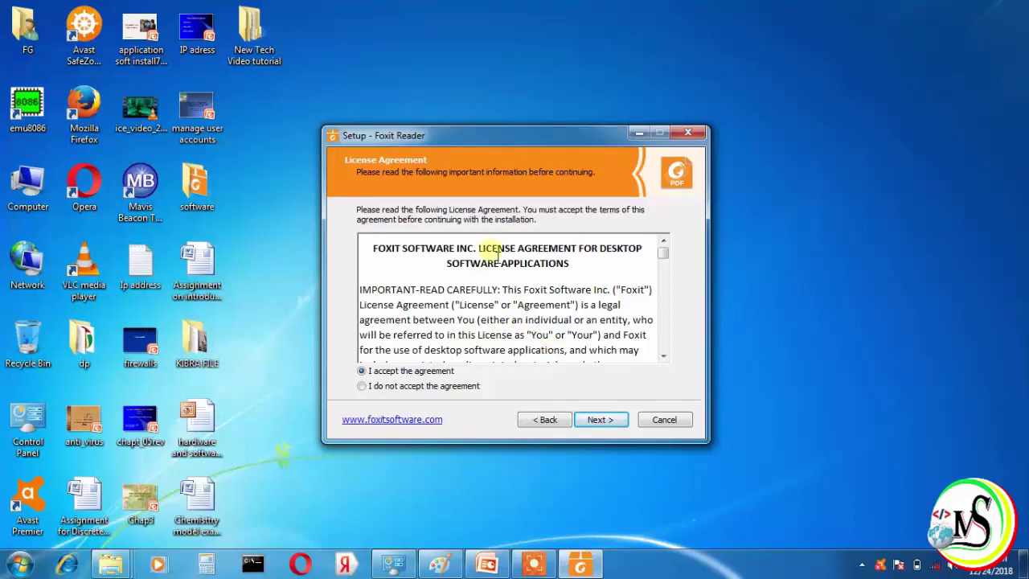
{"action": "left_click", "coordinate": [384, 389]}
{"action": "left_click", "coordinate": [406, 372]}
{"action": "left_click", "coordinate": [598, 420]}
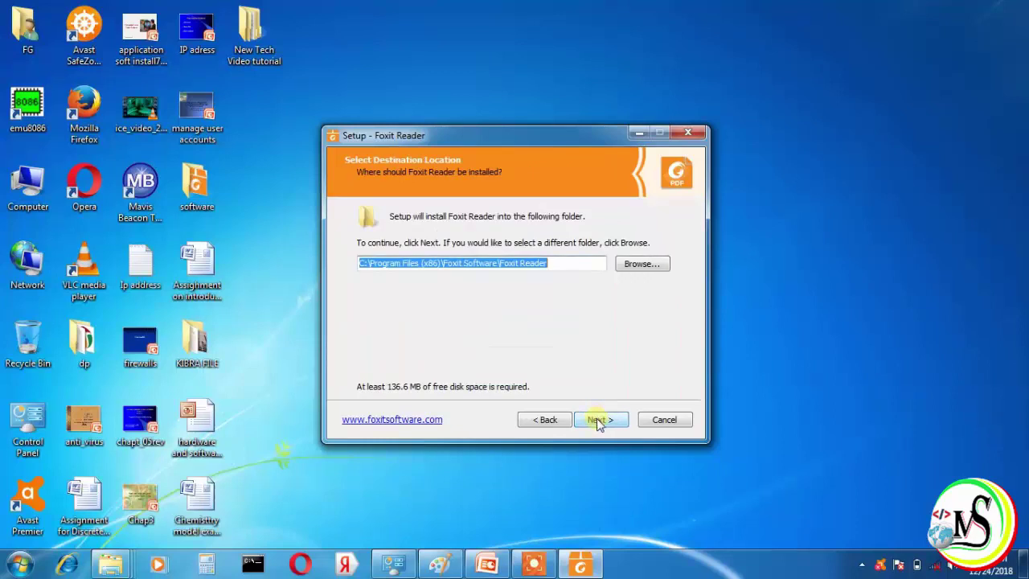
Keep the default destination, components and additional tasks, leave Safe Reading Mode enabled, and start installing Foxit Reader
{"action": "left_click", "coordinate": [598, 421]}
{"action": "left_click", "coordinate": [598, 421]}
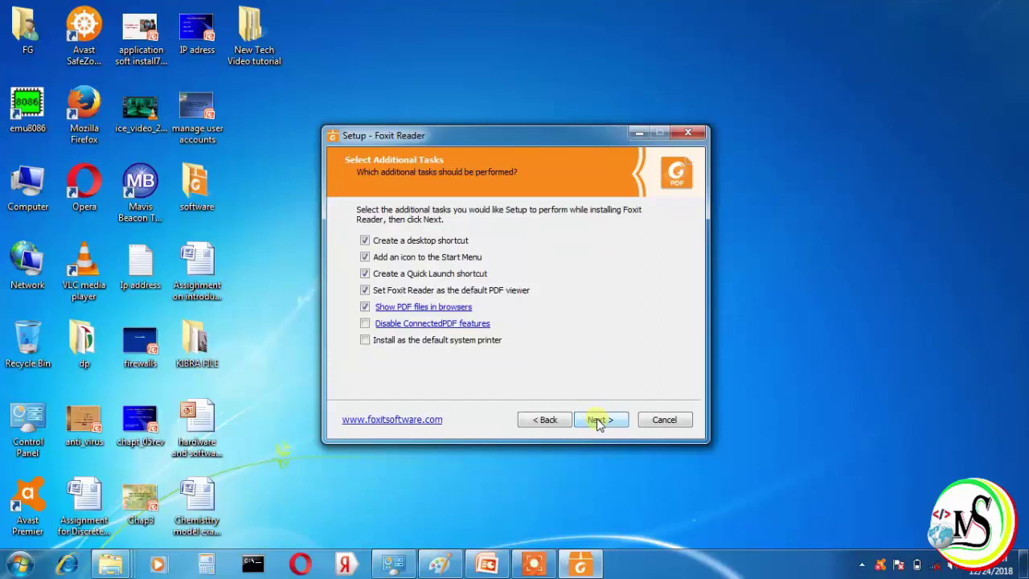
{"action": "left_click", "coordinate": [598, 421]}
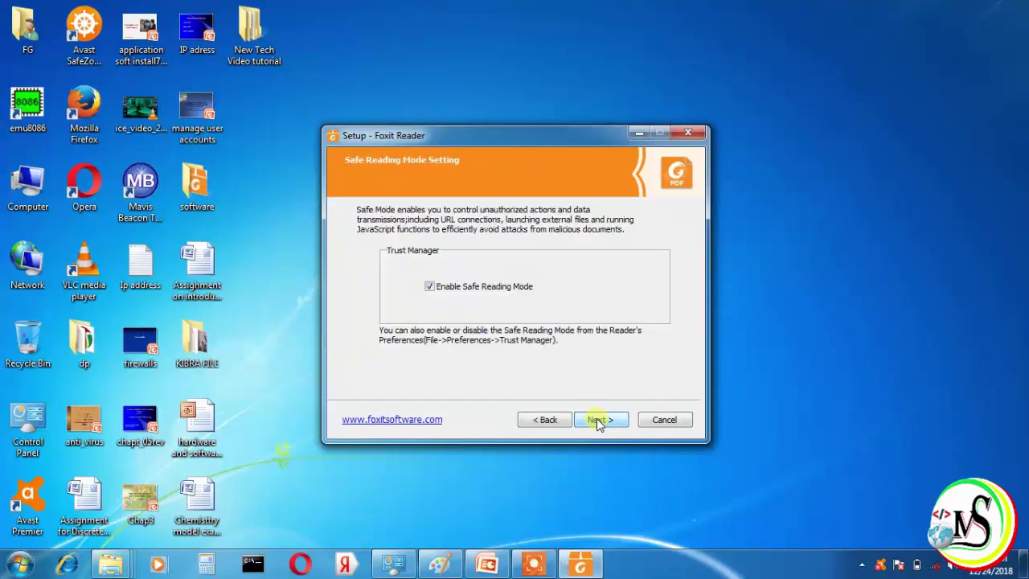
{"action": "left_click", "coordinate": [598, 421]}
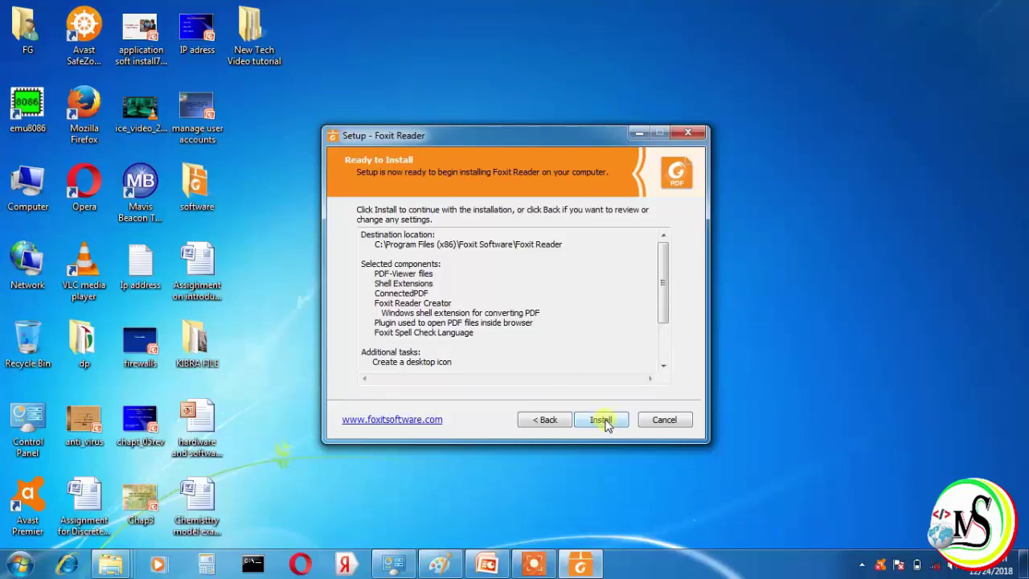
{"action": "left_click", "coordinate": [603, 420]}
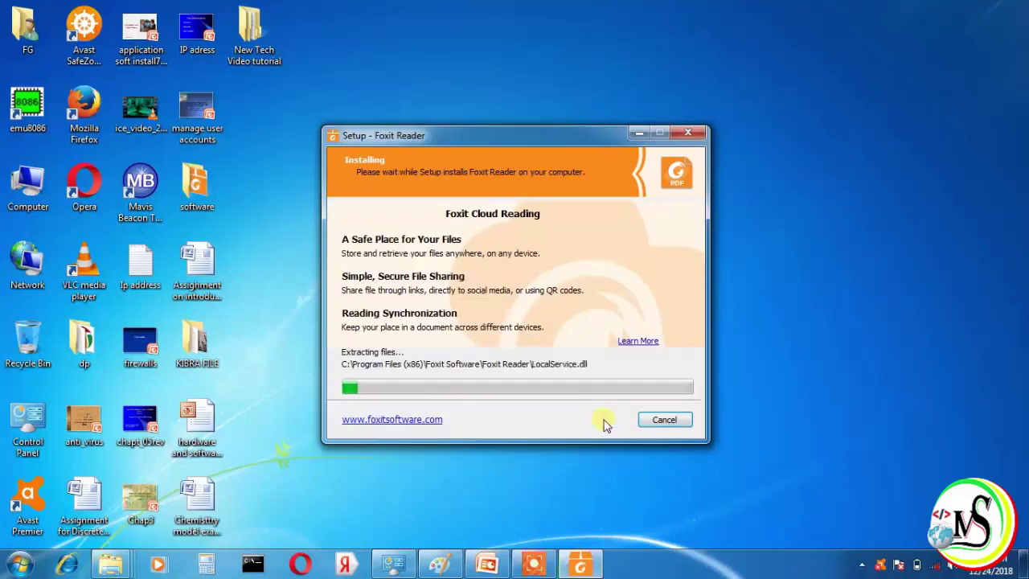